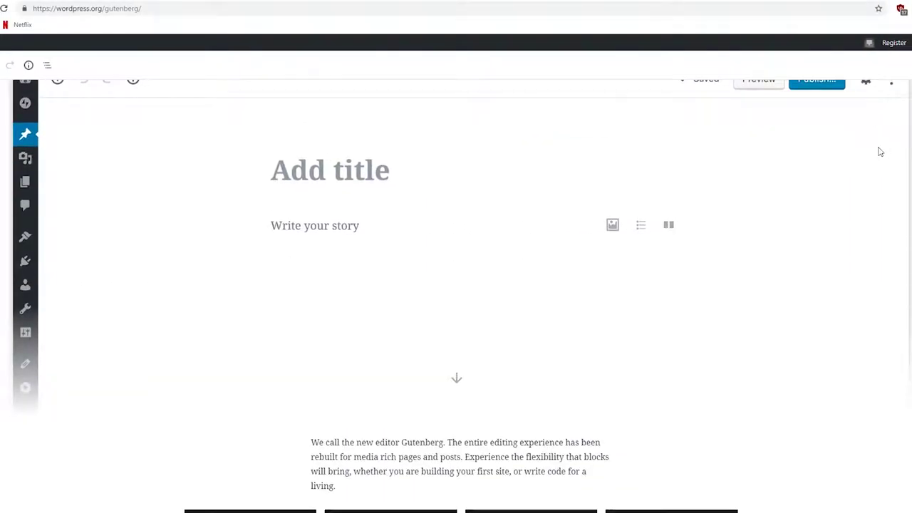
- Scroll the Gutenberg page past the feature tiles, block grid and Mountains demo to the quotes section
scroll(880, 152, "down", 3)
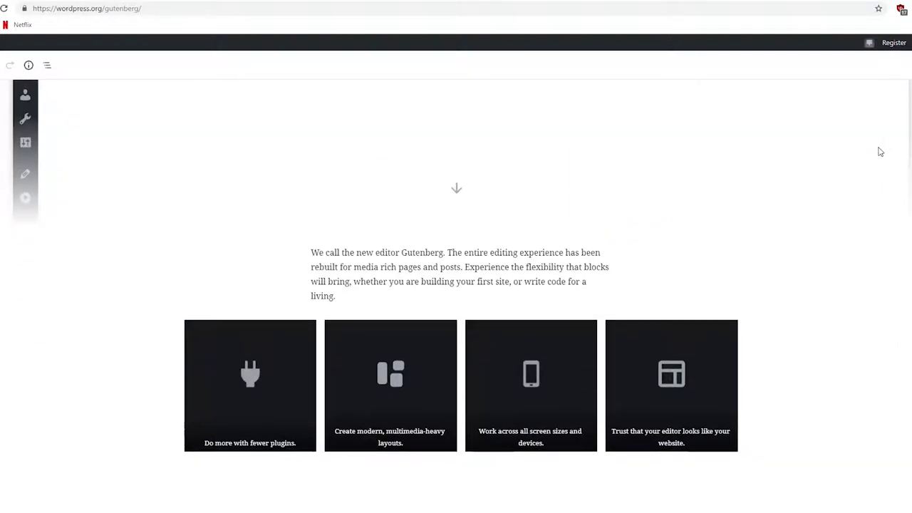
scroll(880, 152, "down", 3)
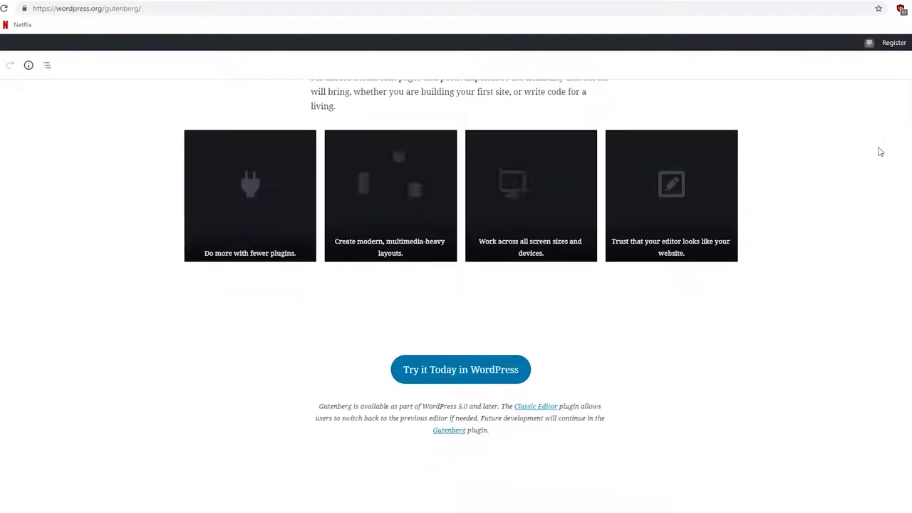
scroll(880, 152, "down", 3)
scroll(880, 152, "down", 3)
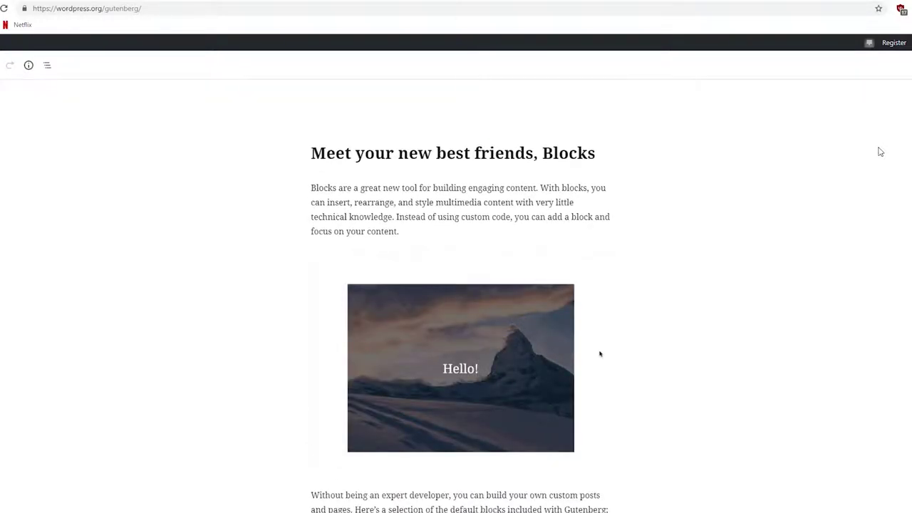
scroll(880, 152, "down", 5)
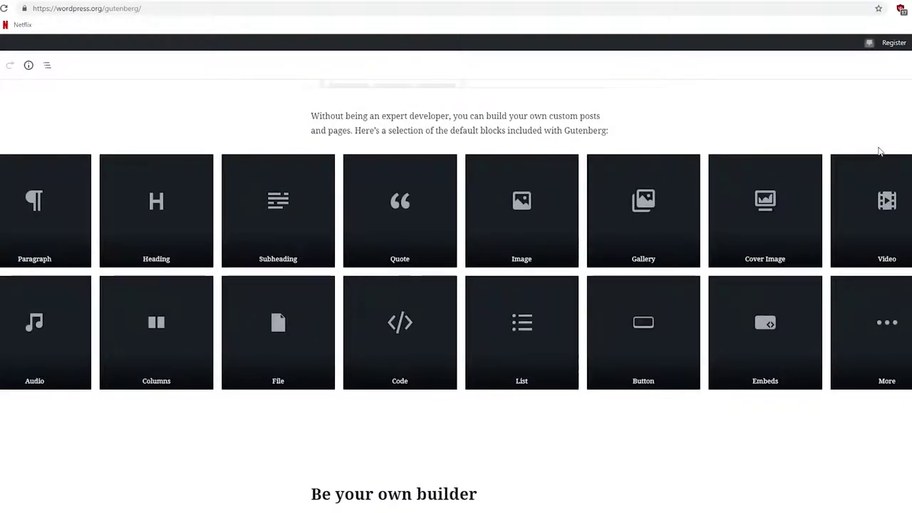
scroll(880, 152, "down", 3)
scroll(881, 152, "down", 3)
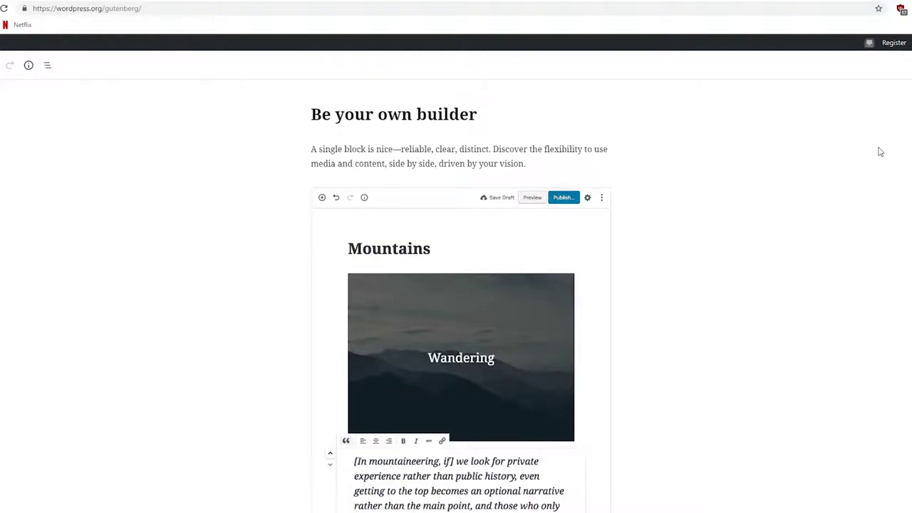
scroll(880, 152, "down", 3)
scroll(880, 152, "down", 2)
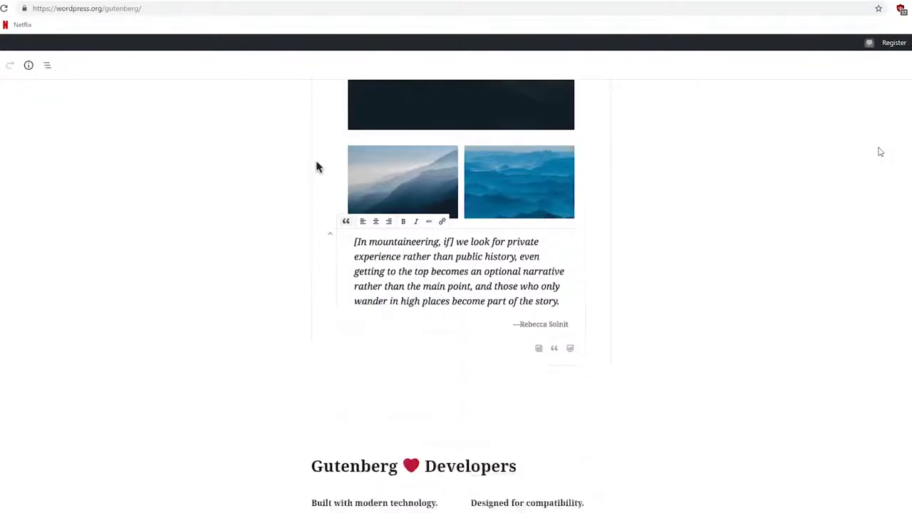
scroll(880, 151, "down", 4)
scroll(880, 152, "down", 3)
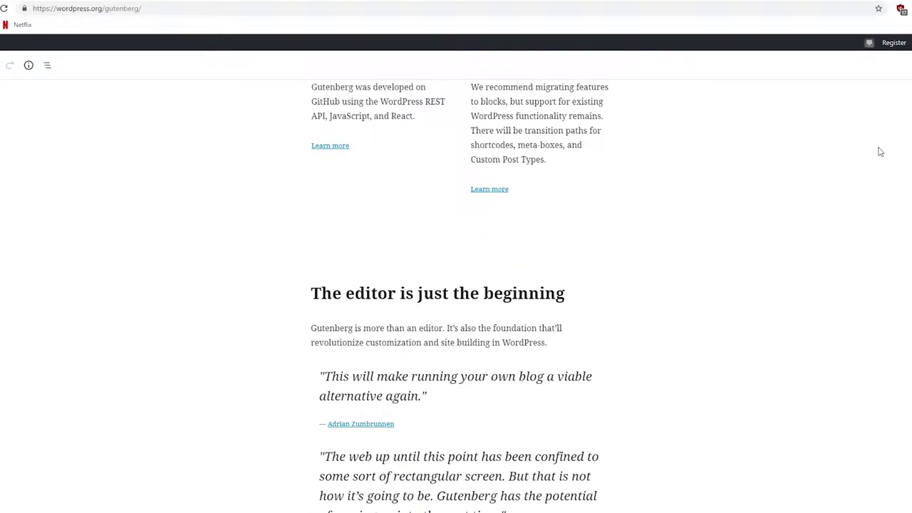
scroll(880, 152, "down", 3)
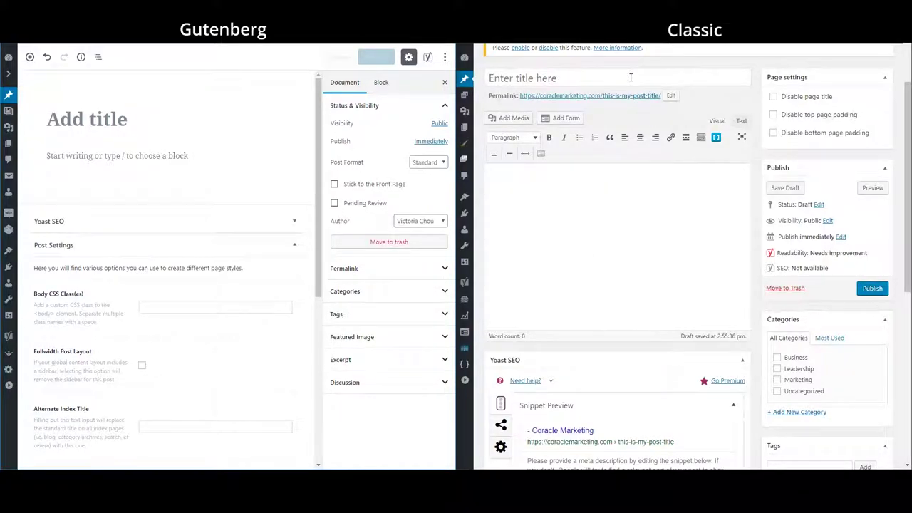
- Title the Classic draft 'This is my post title.' and open its permalink slug for editing
left_click(631, 77)
type("This is my post title.")
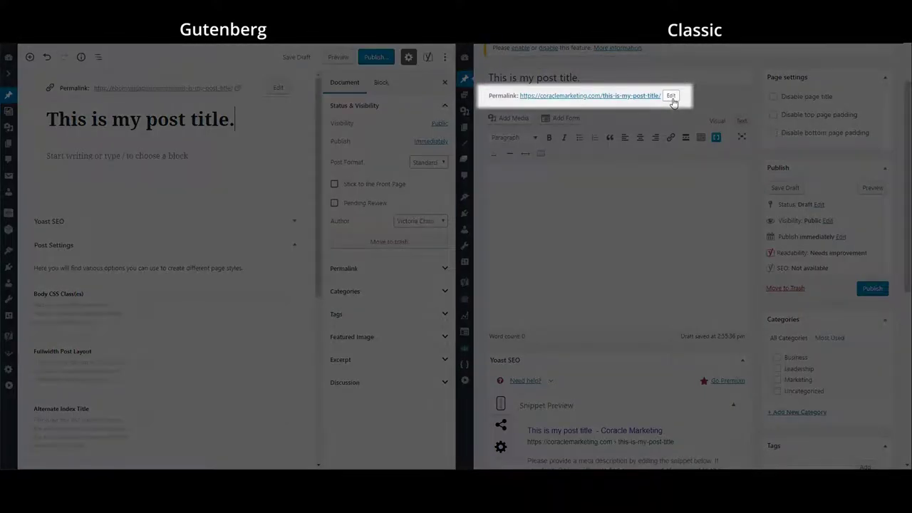
left_click(671, 97)
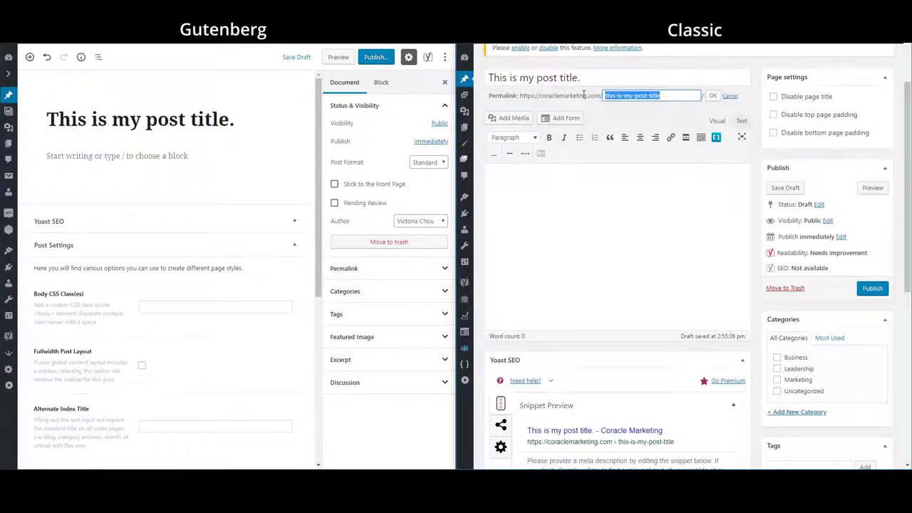
- Confirm the Gutenberg draft's slug is 'this-is-my-post-title' in its permalink and sidebar Permalink panel
left_click(198, 121)
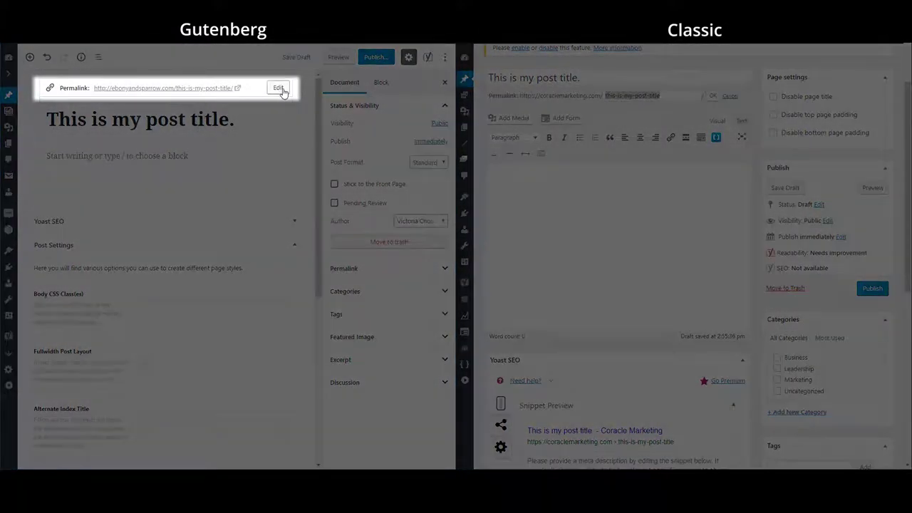
left_click(279, 87)
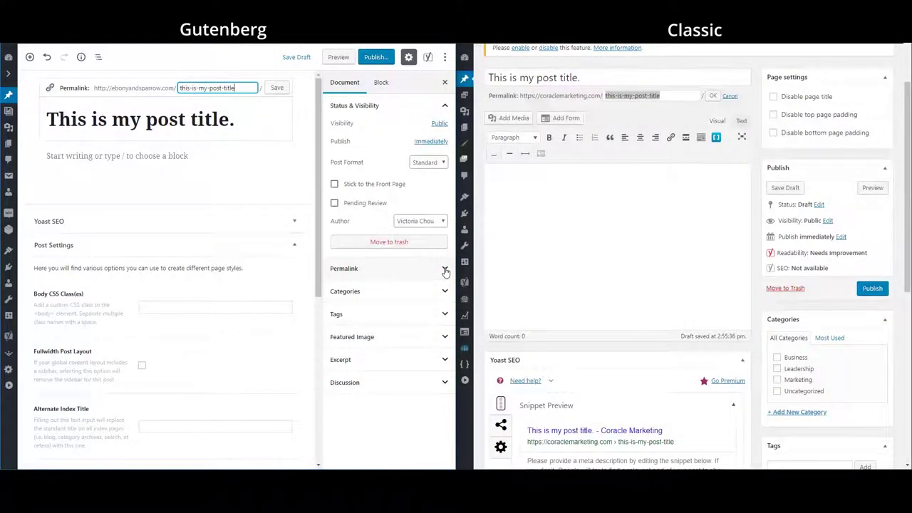
left_click(445, 270)
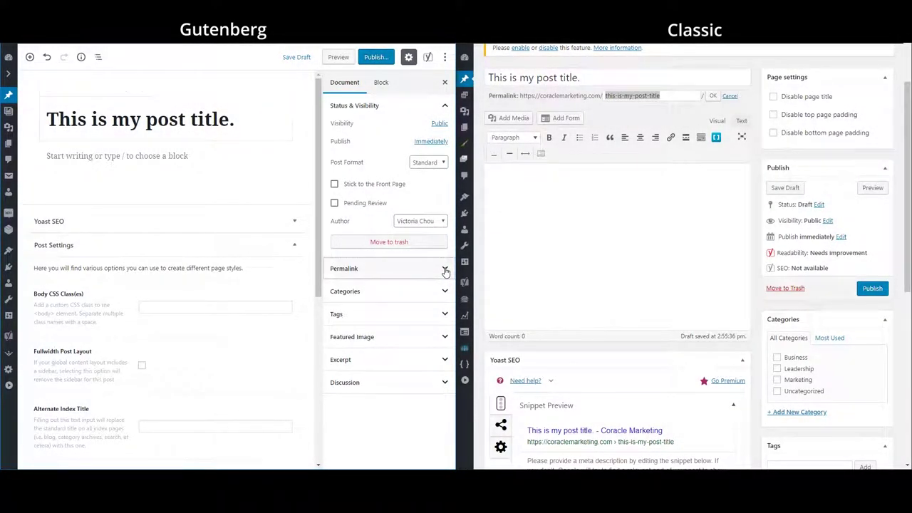
left_click_drag(407, 300, 329, 300)
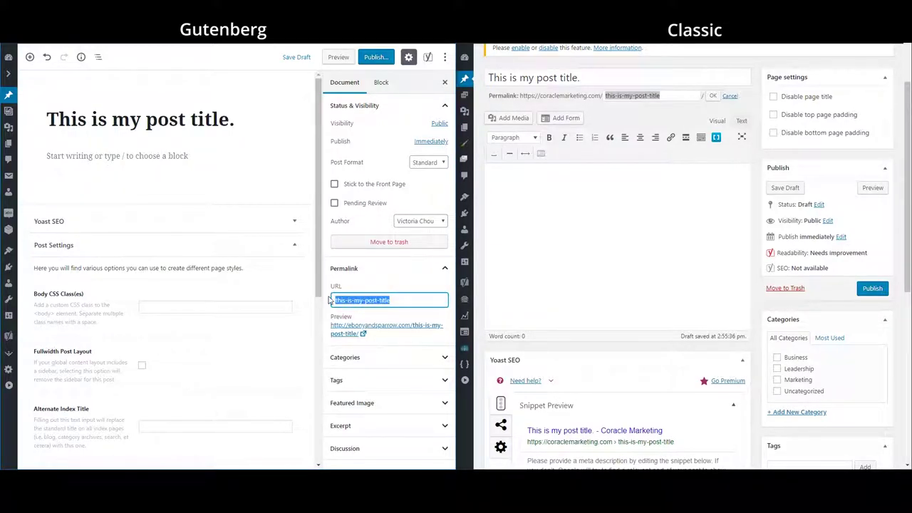
left_click(442, 271)
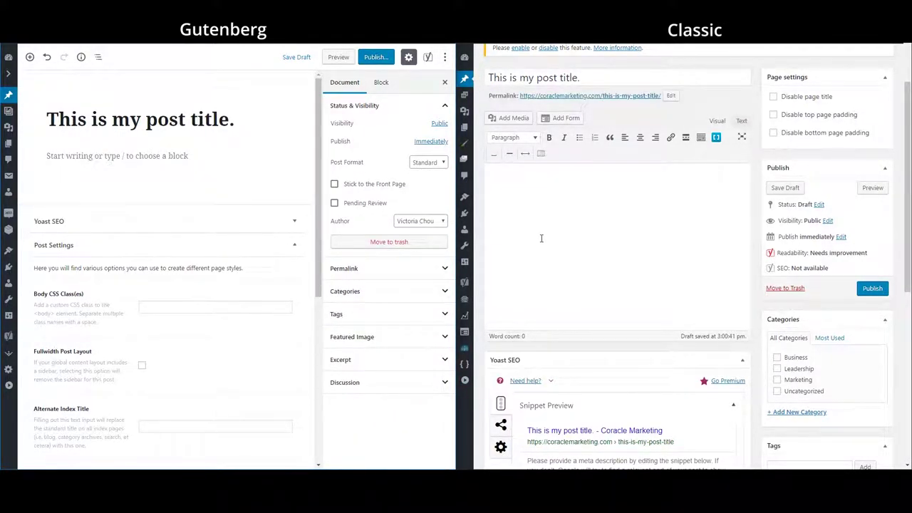
- Paste 'This is a paragraph.' into the Classic body and into Gutenberg's empty paragraph block
type("This is a paragraph.")
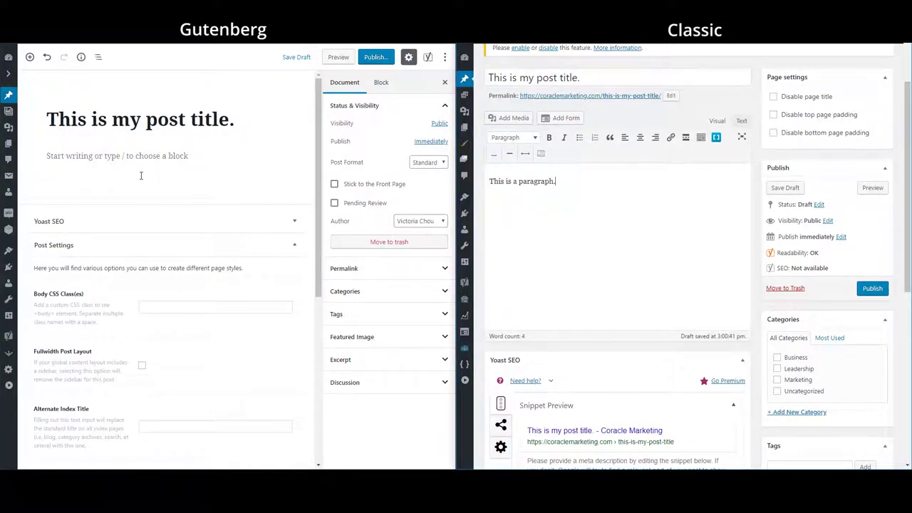
mouse_move(140, 159)
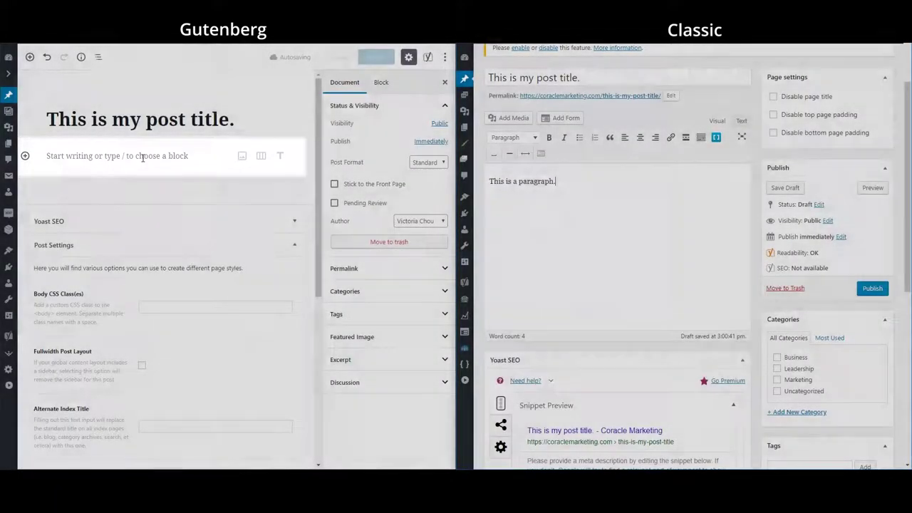
left_click(141, 158)
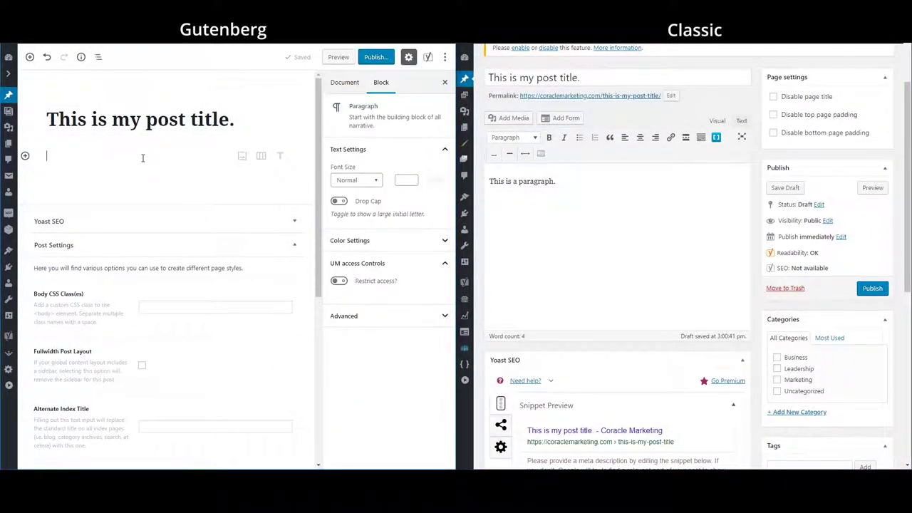
type("This is a paragraph.")
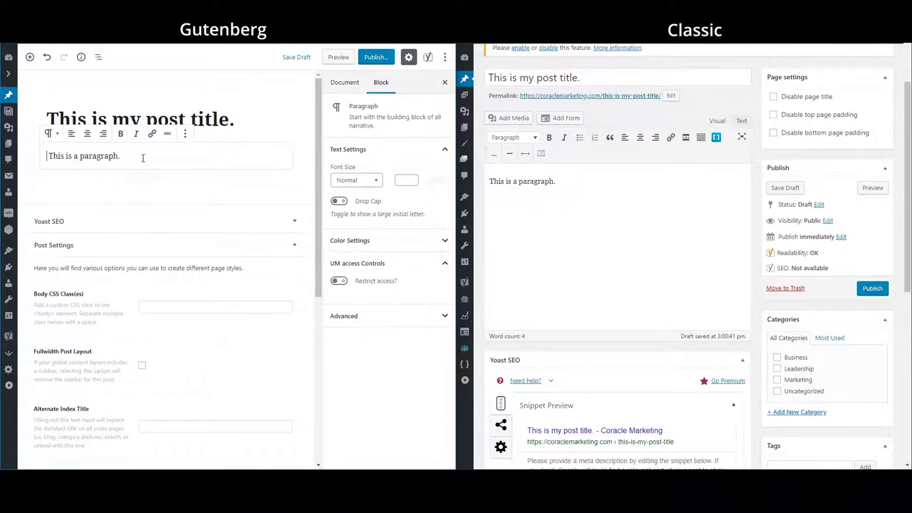
left_click(580, 181)
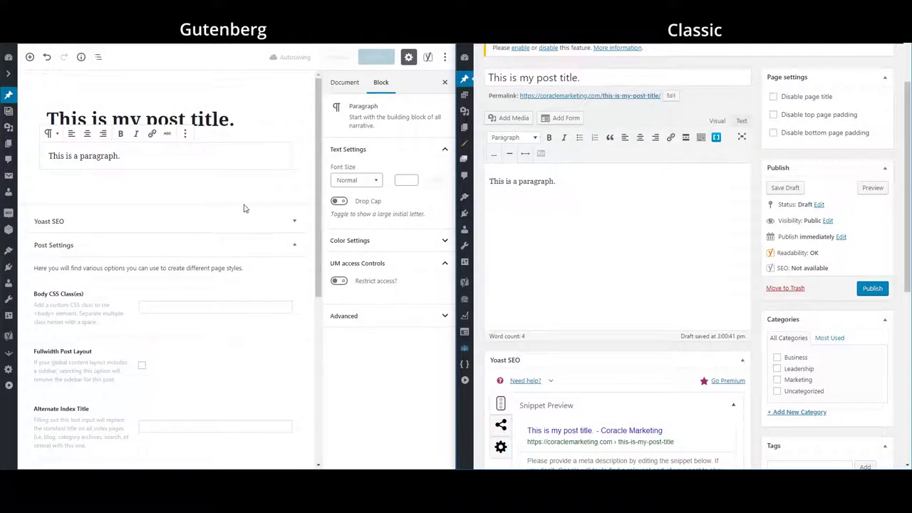
left_click(185, 158)
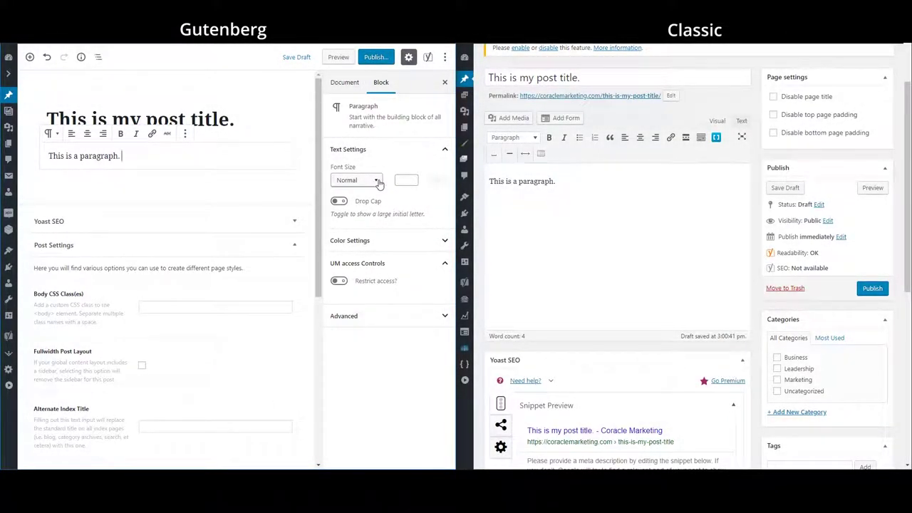
left_click(377, 181)
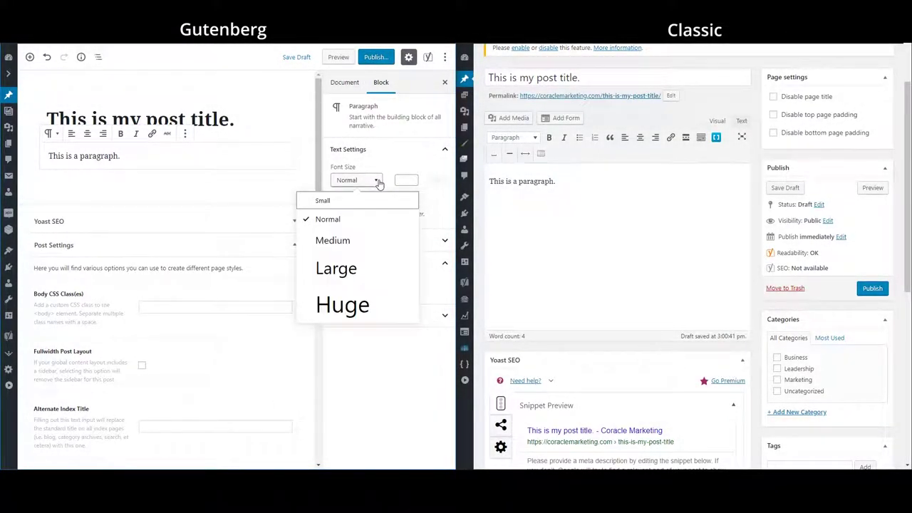
left_click(379, 182)
left_click(440, 241)
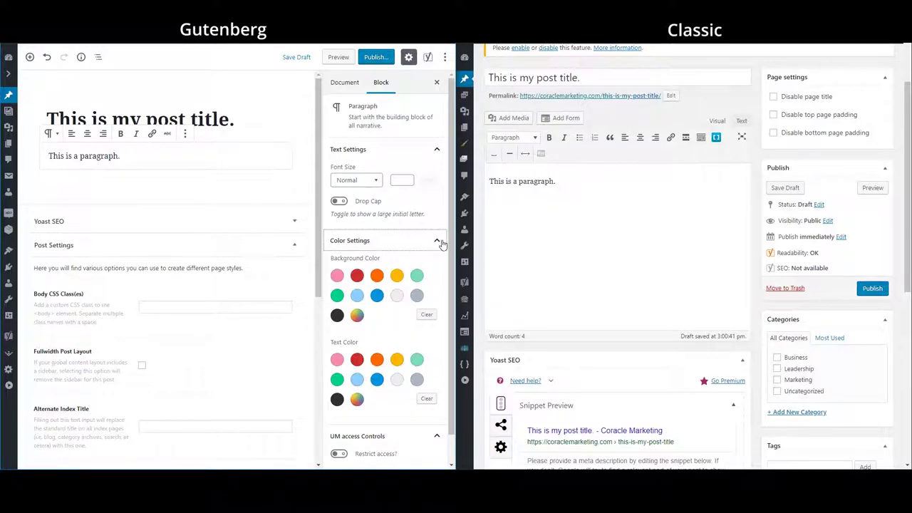
left_click(439, 242)
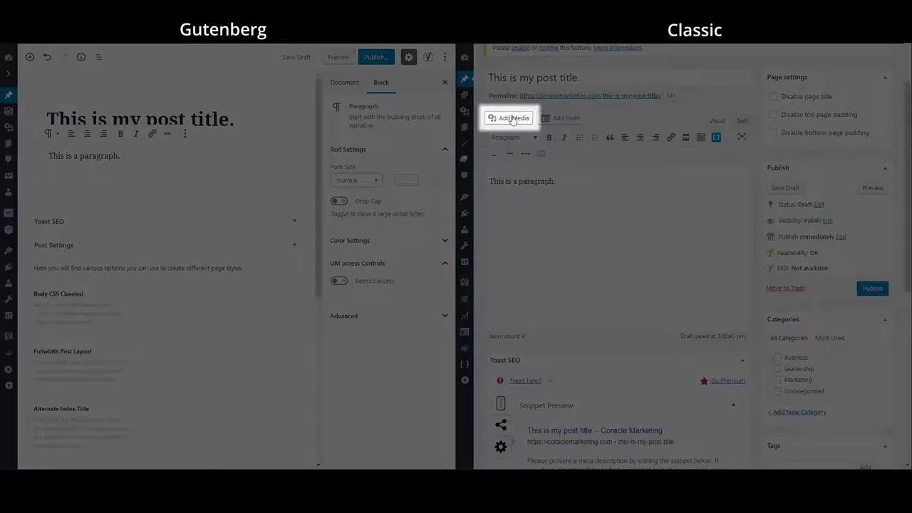
left_click(512, 120)
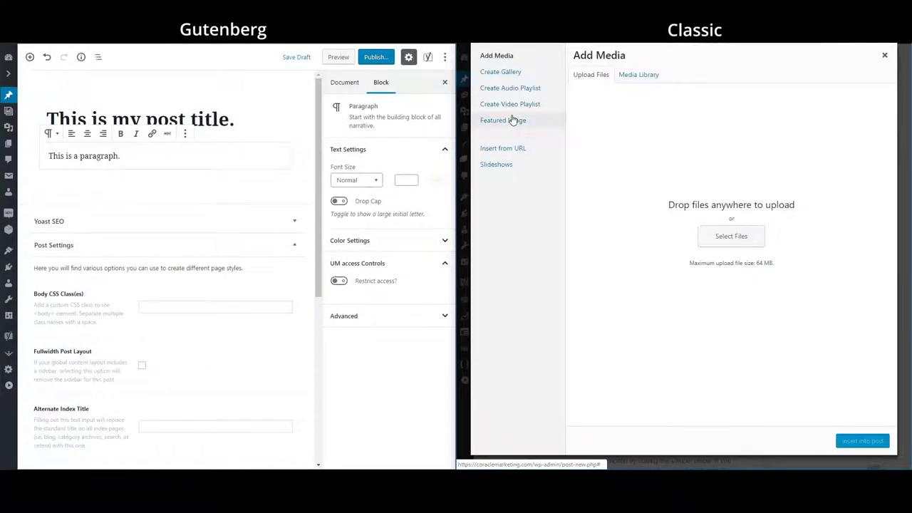
left_click(885, 56)
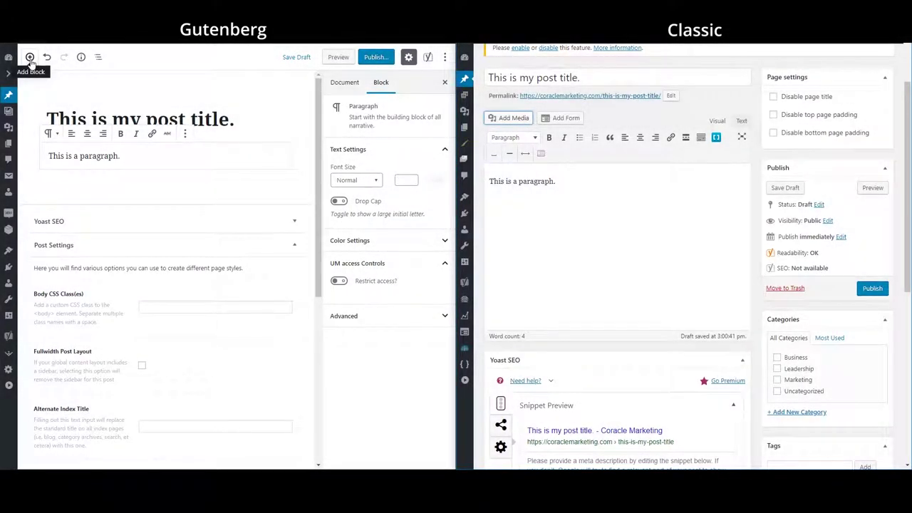
- Add a two-column block under the paragraph with 'Column A' on the left and 'Column B' on the right
left_click(31, 61)
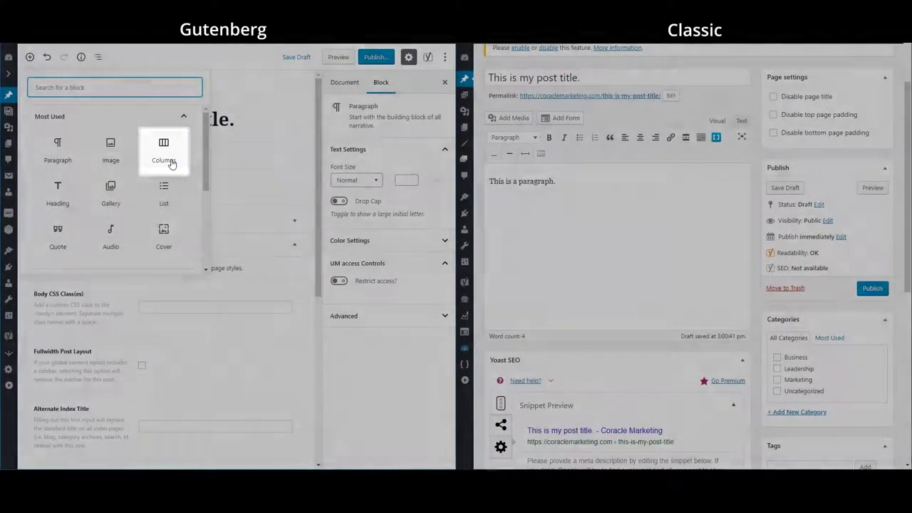
left_click(170, 157)
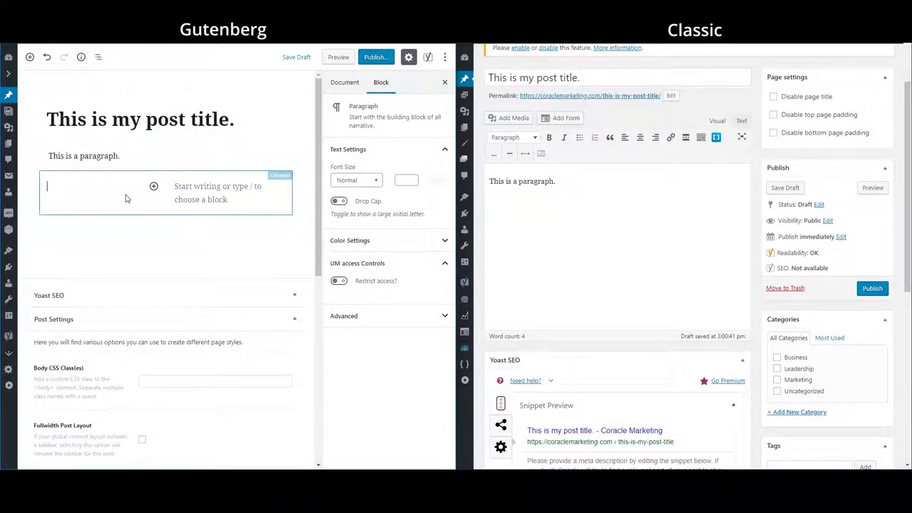
type("Column A")
left_click(227, 187)
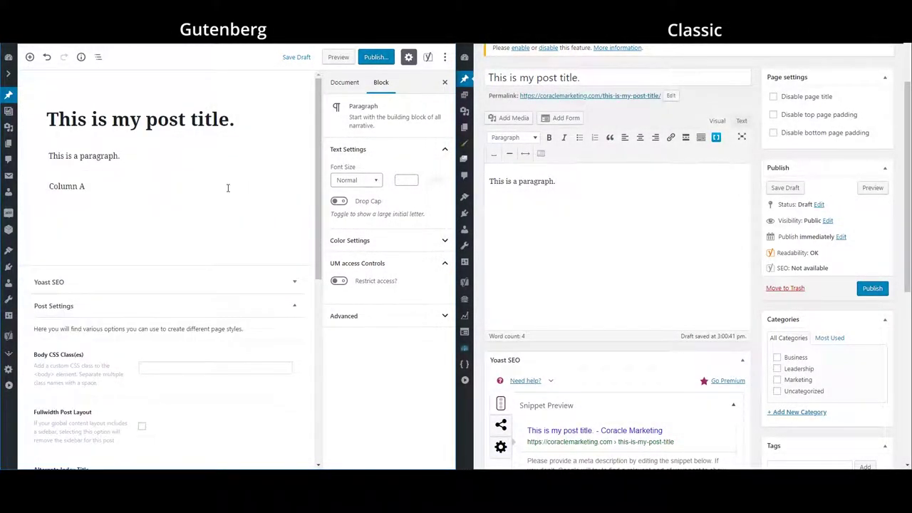
type("Column A")
key("BackSpace")
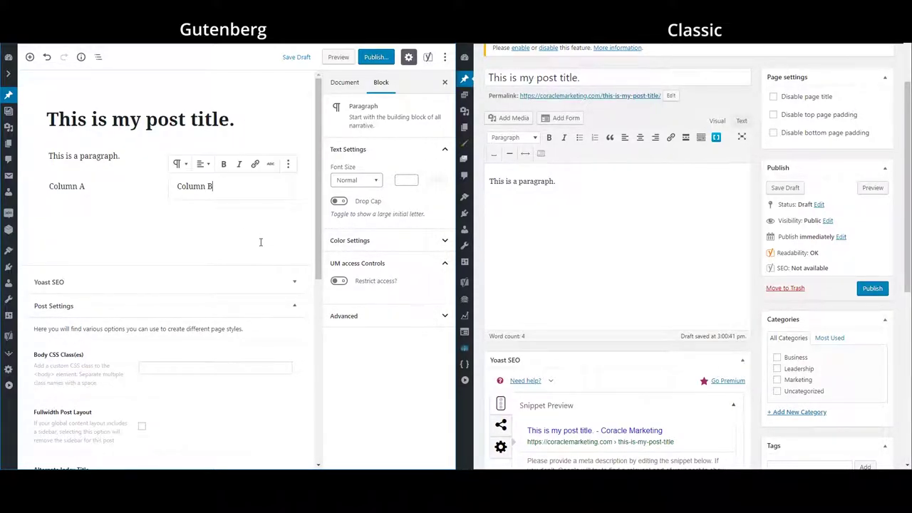
left_click(344, 82)
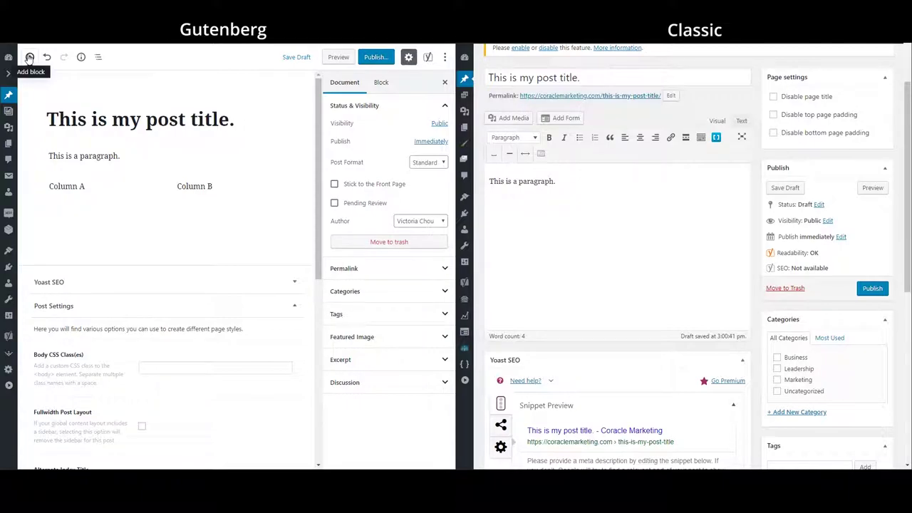
- Add an Image block holding the black-and-white tree photo from the Media Library
left_click(30, 57)
left_click(111, 148)
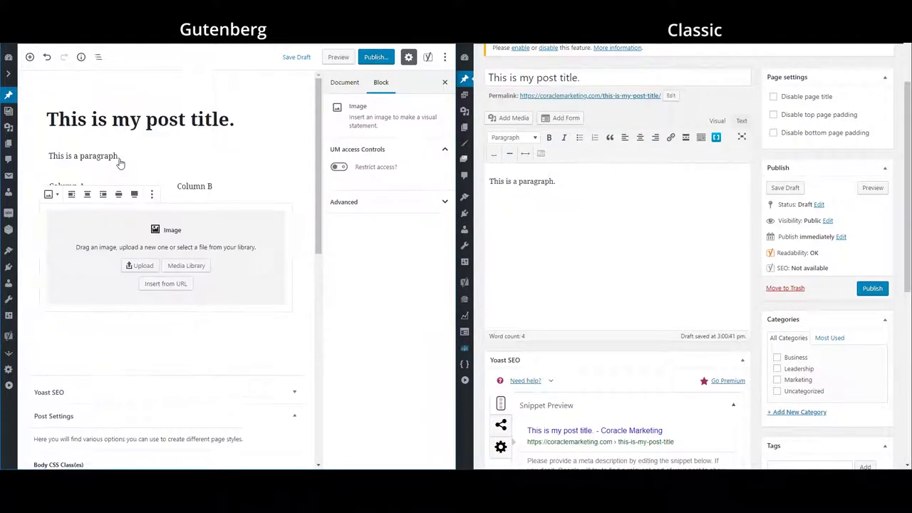
left_click(204, 269)
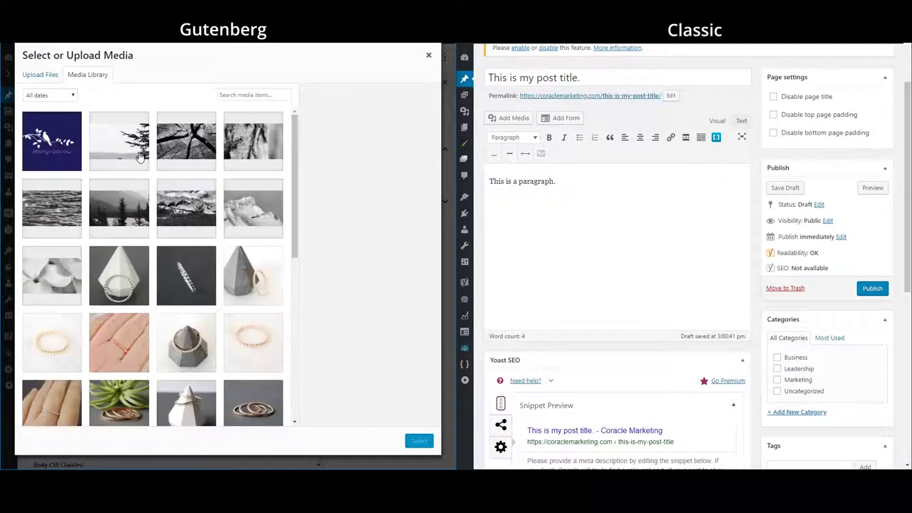
left_click(140, 157)
left_click(426, 444)
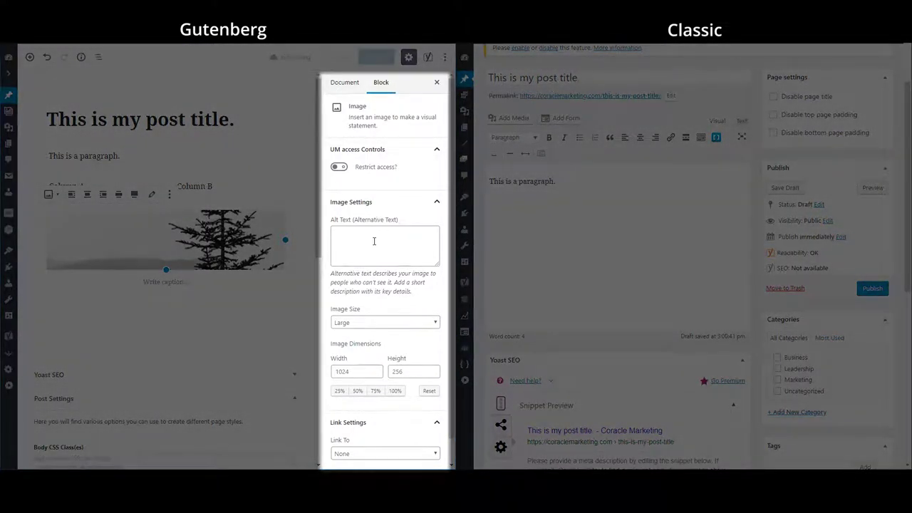
- Keep the tree photo at Large size with no link in its image settings
left_click(374, 241)
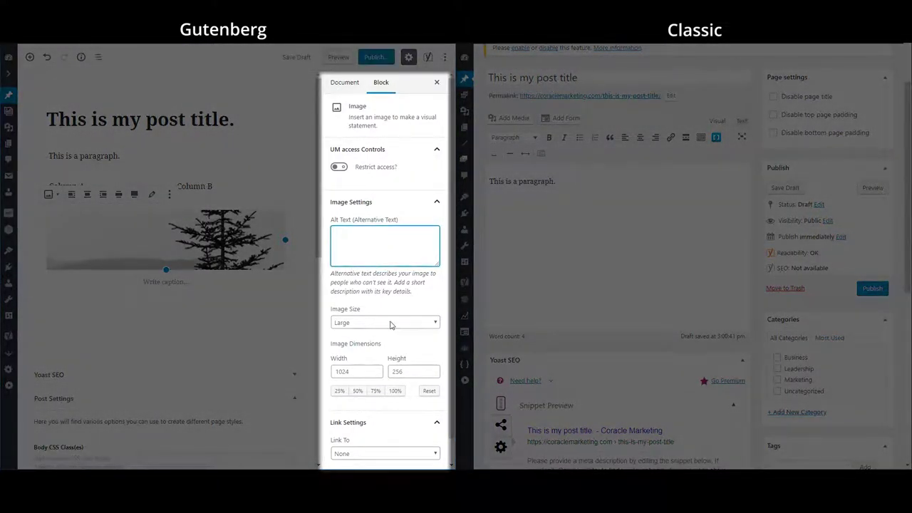
left_click(391, 323)
left_click(390, 323)
scroll(421, 343, "down", 1)
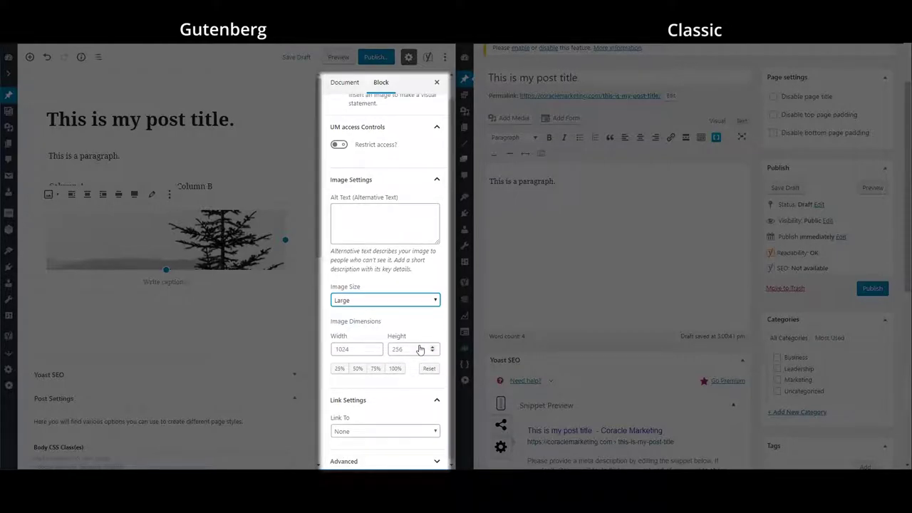
left_click(404, 427)
left_click(404, 428)
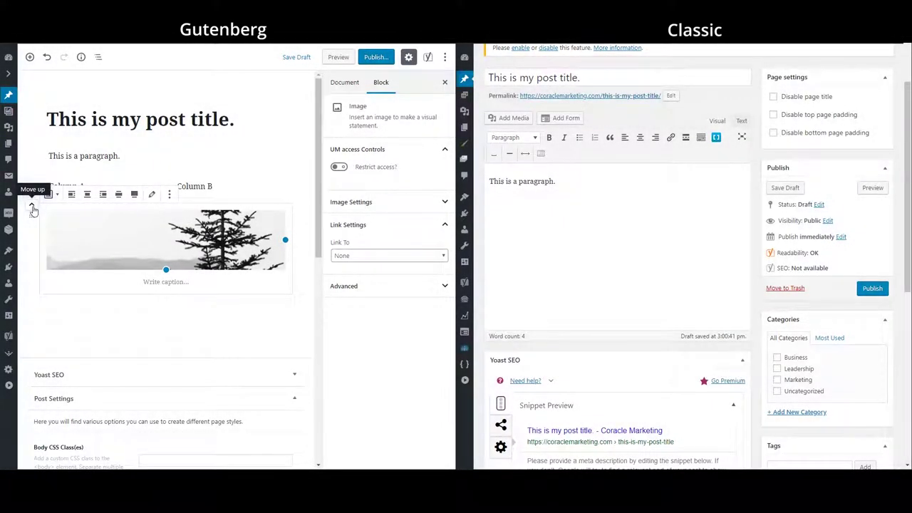
- Move the tree image block above the Column A / Column B columns and deselect it
left_click(32, 207)
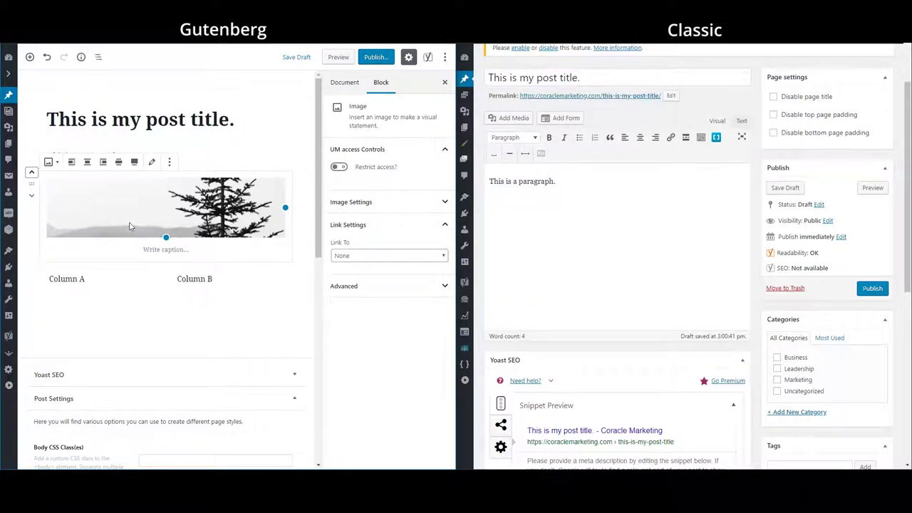
left_click(308, 134)
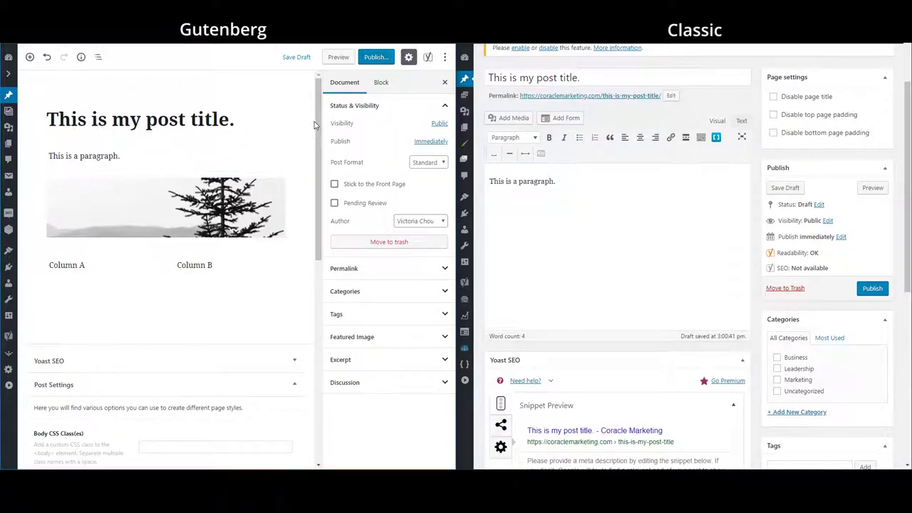
- Remove the tree image block using its More options menu
left_click(141, 221)
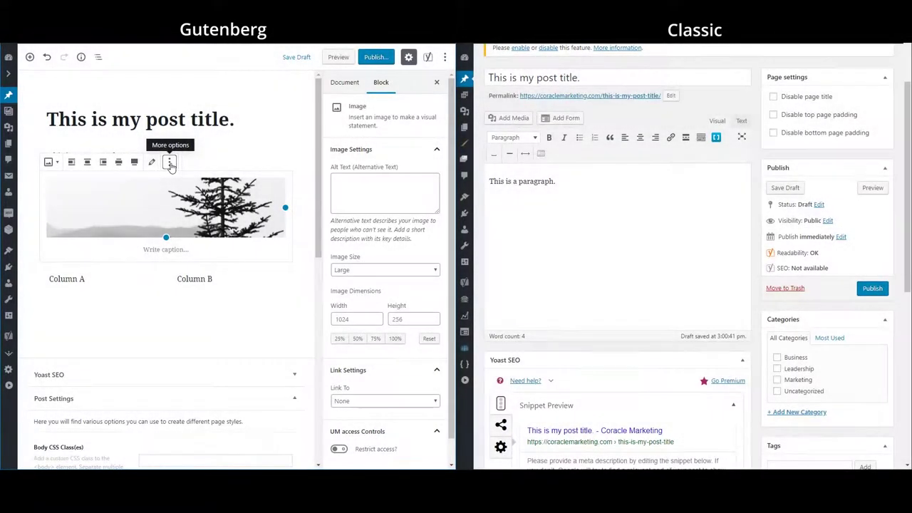
left_click(170, 163)
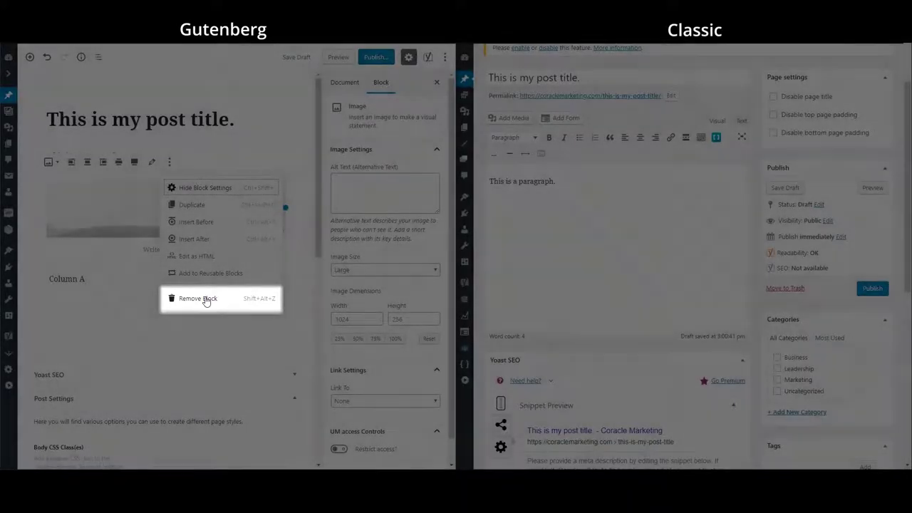
left_click(206, 300)
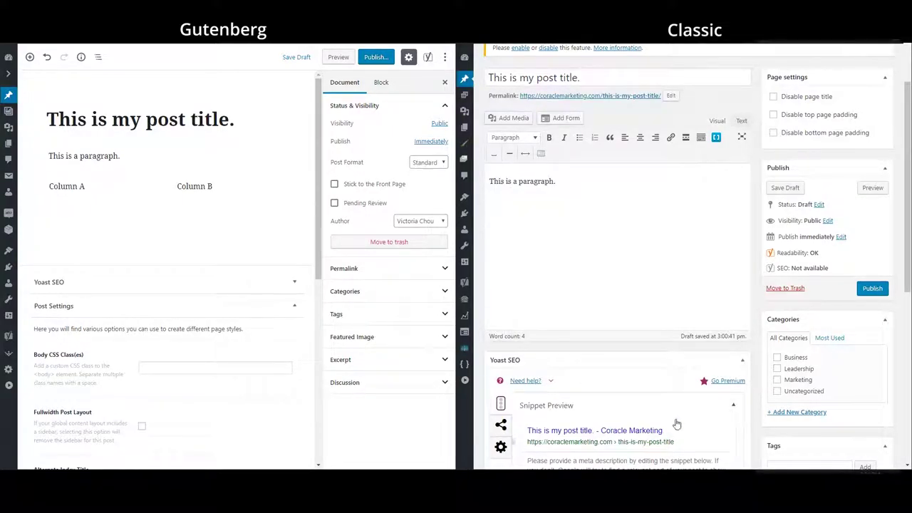
scroll(759, 306, "down", 1)
scroll(758, 307, "down", 2)
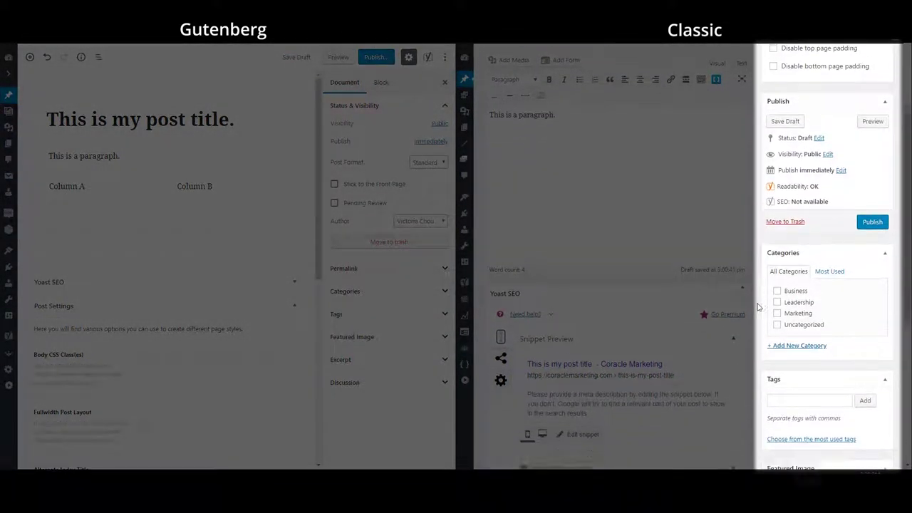